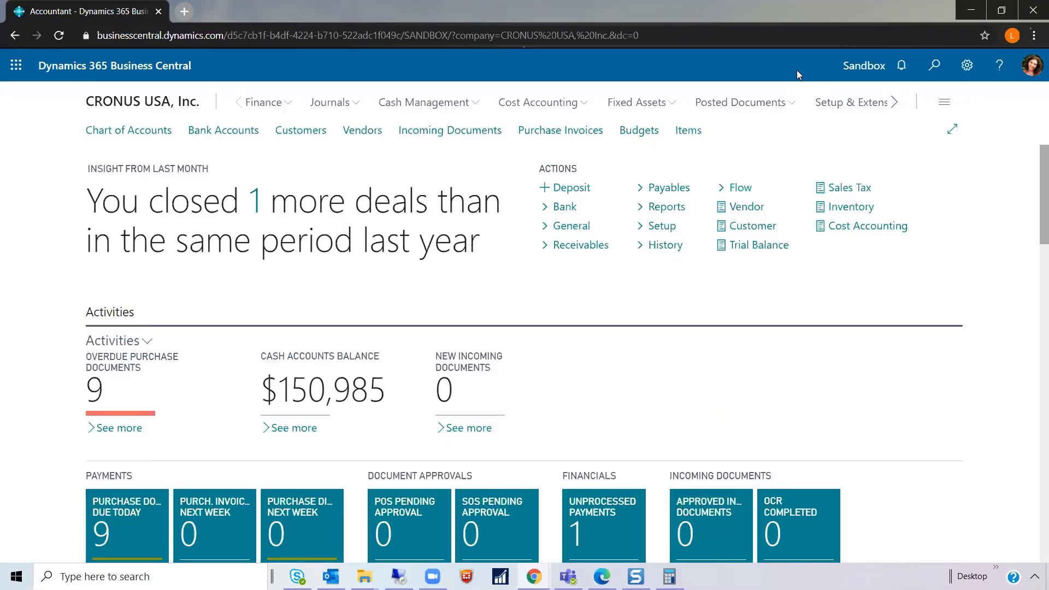
Open the overview of the M-INCOME income statement from Finance > Account Schedules.
{"action": "left_click", "coordinate": [257, 109]}
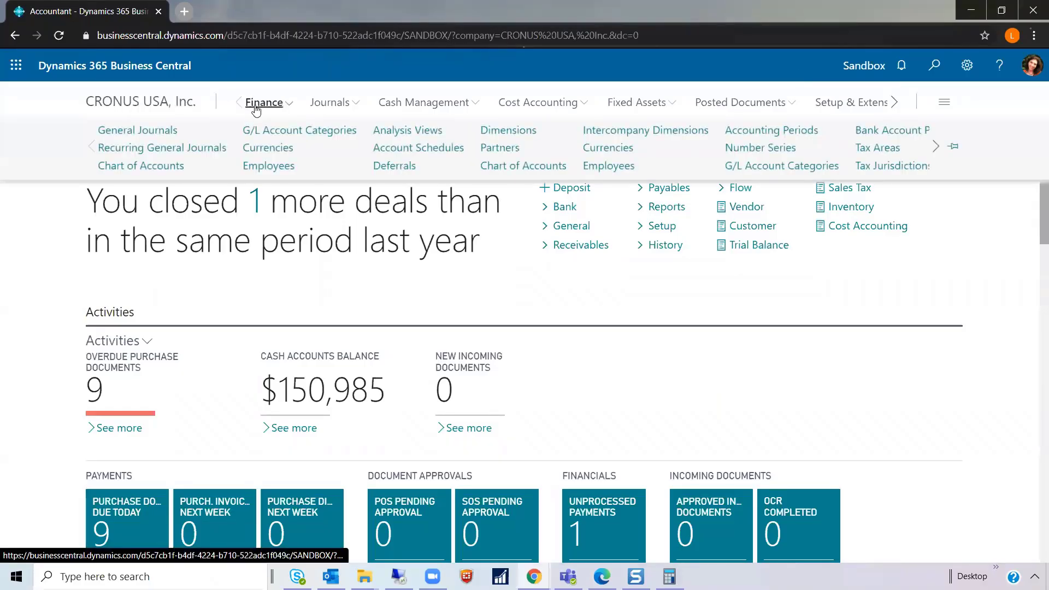
{"action": "left_click", "coordinate": [398, 148]}
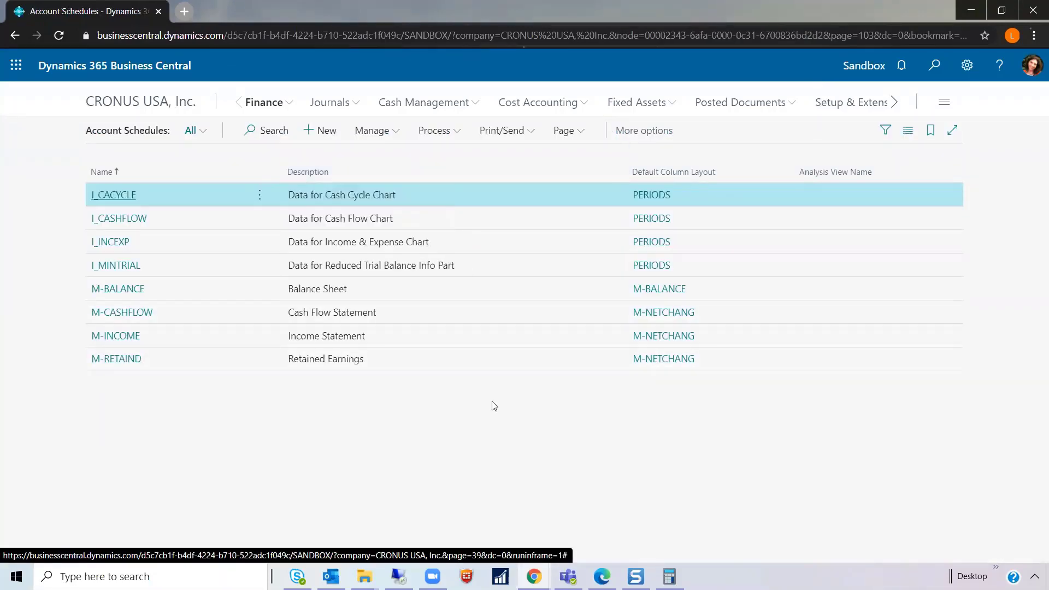
{"action": "left_click", "coordinate": [493, 334]}
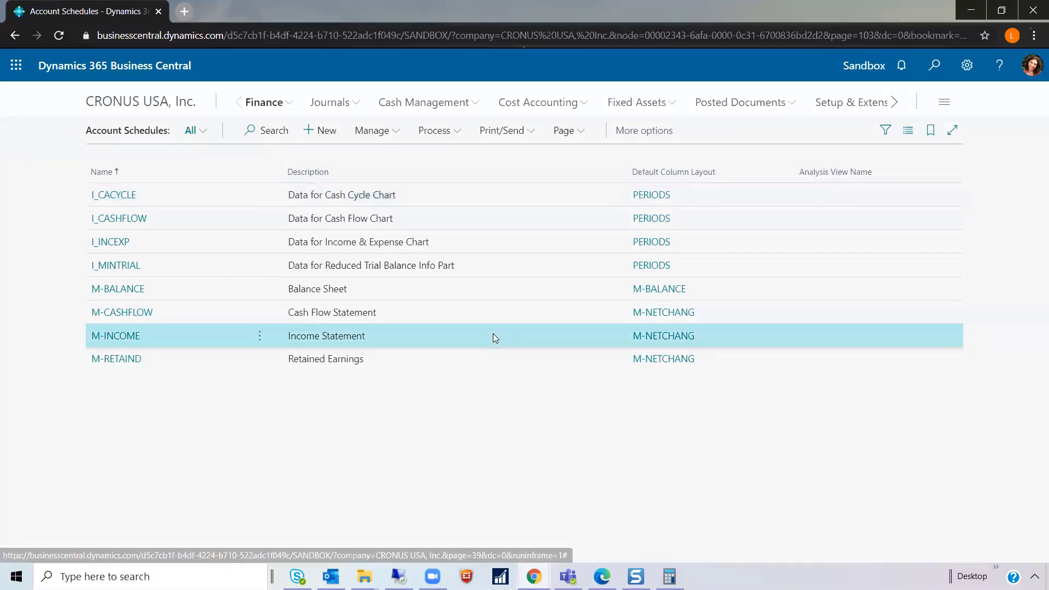
{"action": "left_click", "coordinate": [437, 129]}
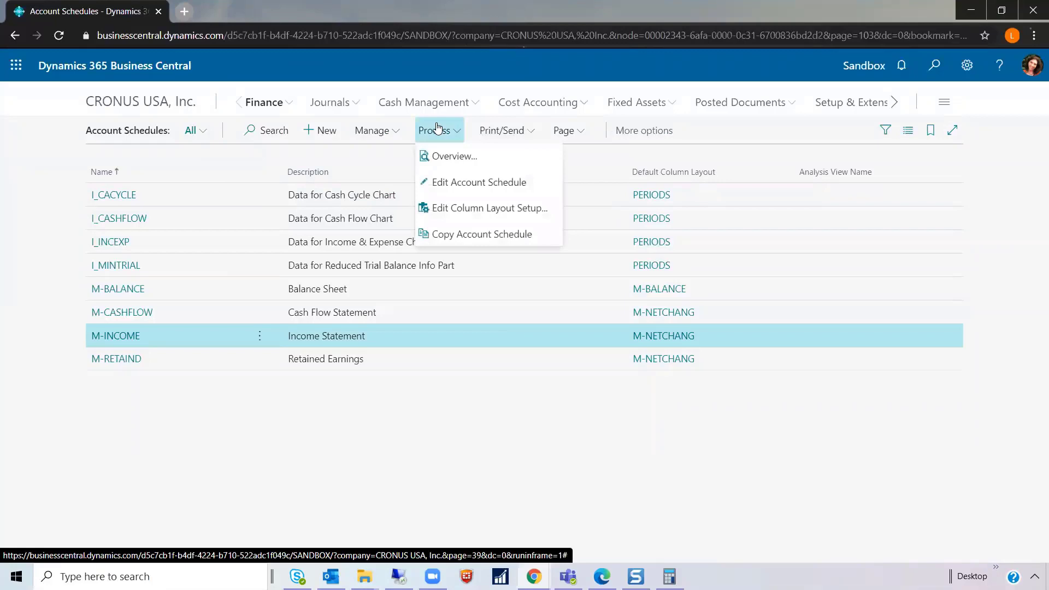
{"action": "left_click", "coordinate": [453, 153]}
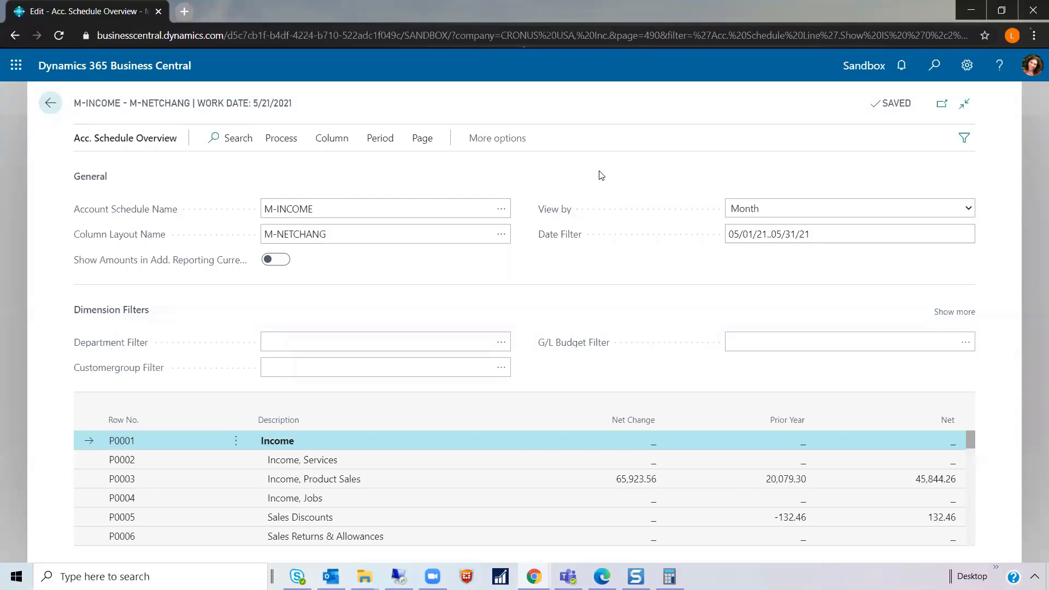
{"action": "left_click", "coordinate": [754, 211]}
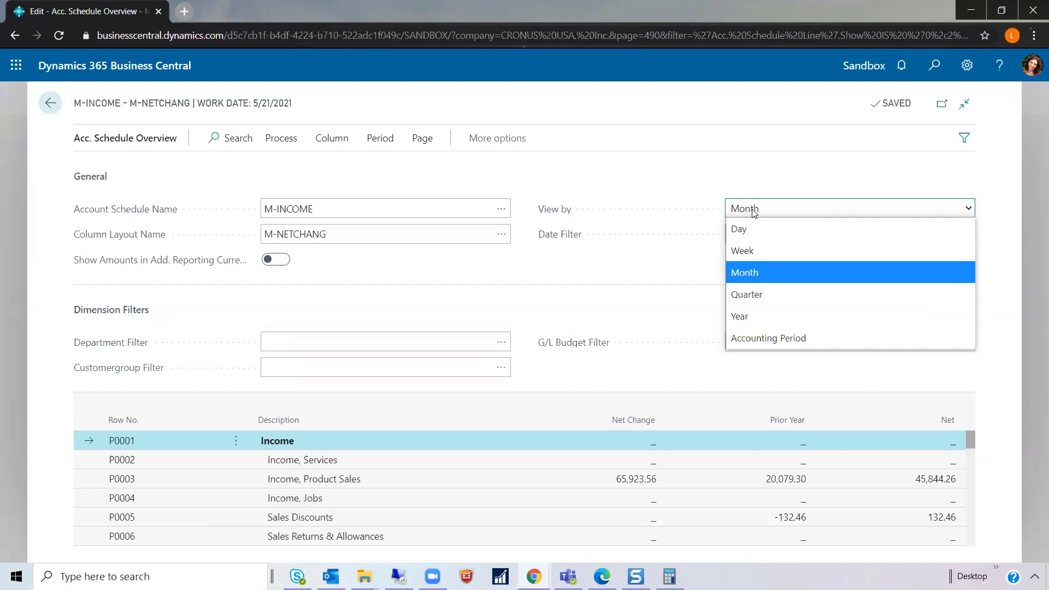
{"action": "left_click", "coordinate": [755, 211]}
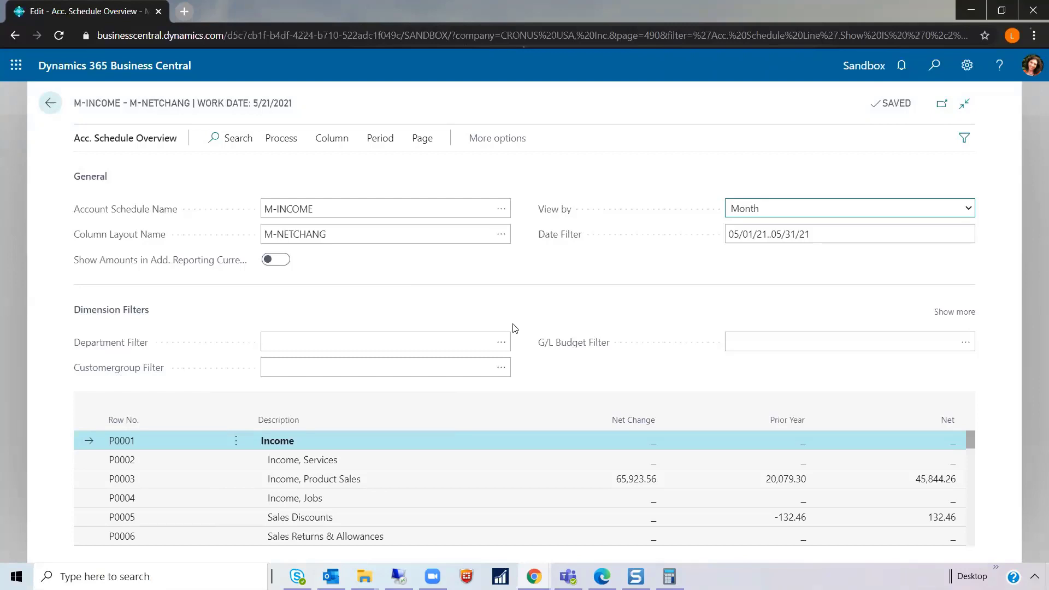
Filter the M-INCOME overview by department PROD, then SALES (Product Sales 18,700.00).
{"action": "left_click", "coordinate": [503, 342]}
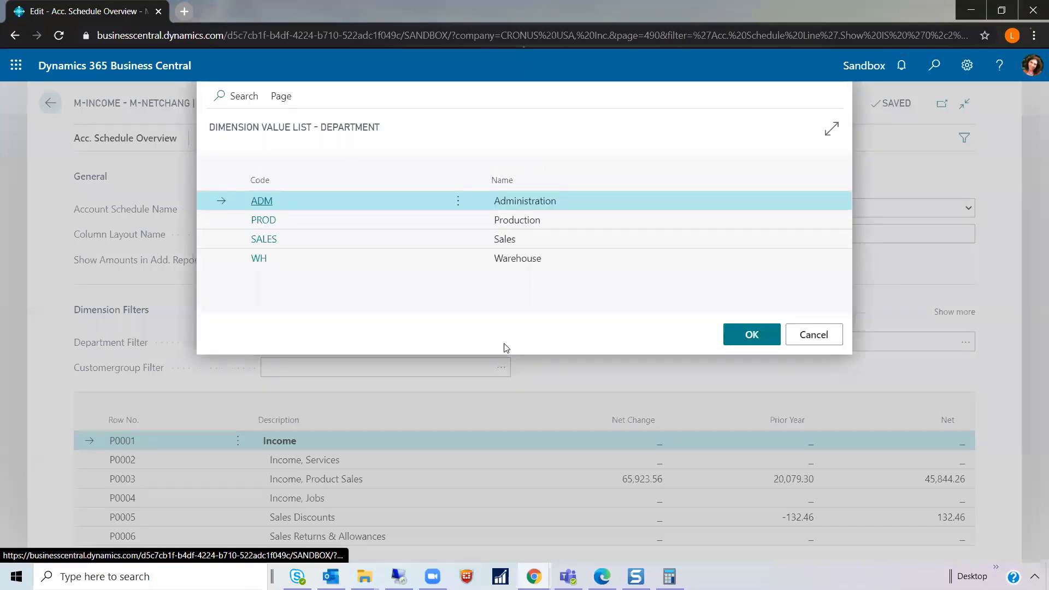
{"action": "left_click", "coordinate": [351, 220]}
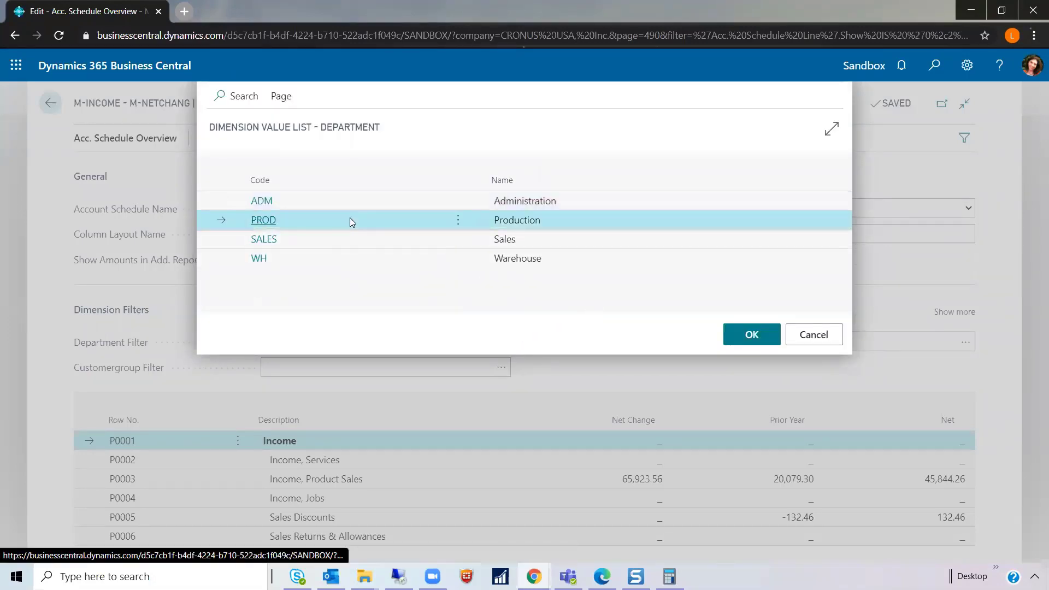
{"action": "left_click", "coordinate": [751, 336]}
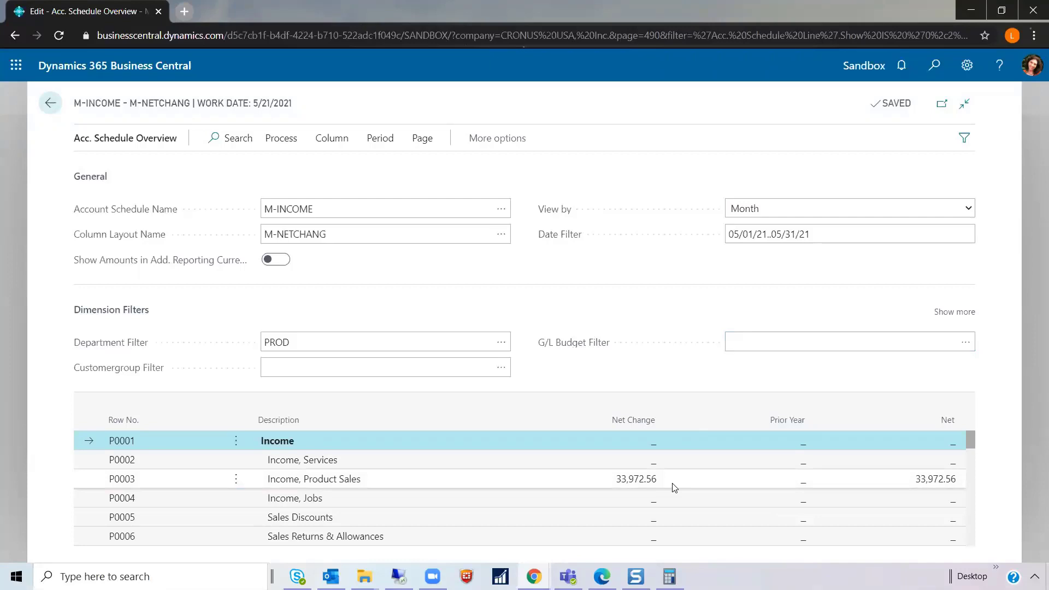
{"action": "left_click", "coordinate": [501, 343]}
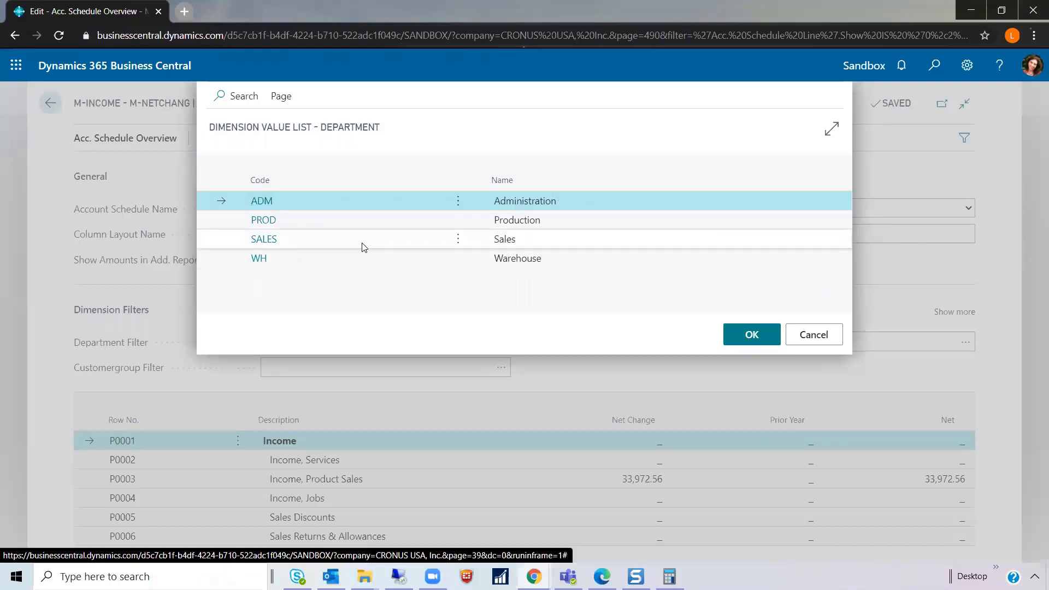
{"action": "left_click", "coordinate": [362, 243]}
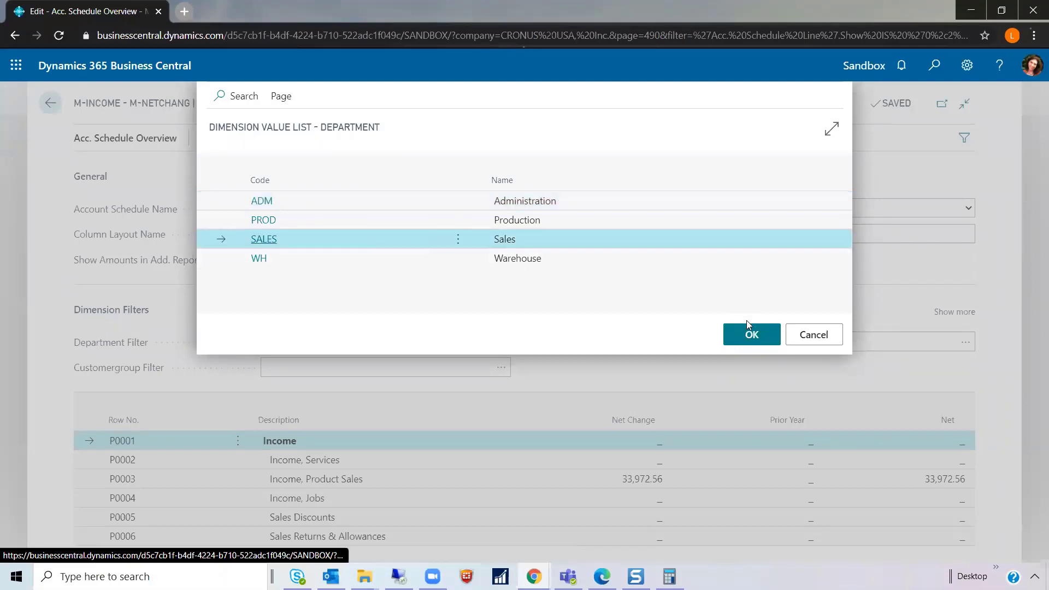
{"action": "left_click", "coordinate": [751, 335]}
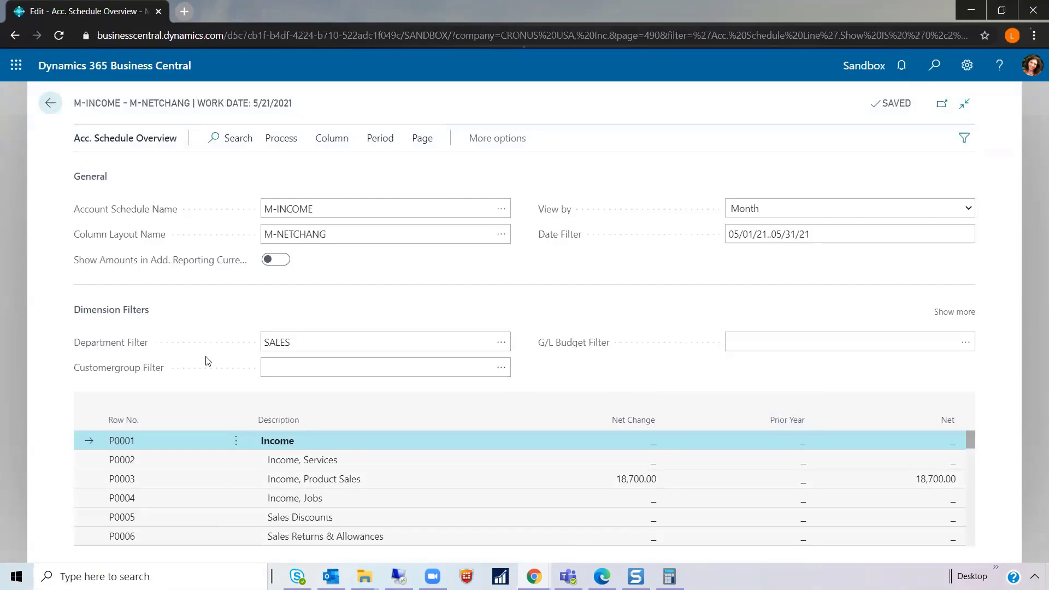
Apply a LARGE customer group filter, then clear both department and customer group filters.
{"action": "left_click", "coordinate": [497, 374]}
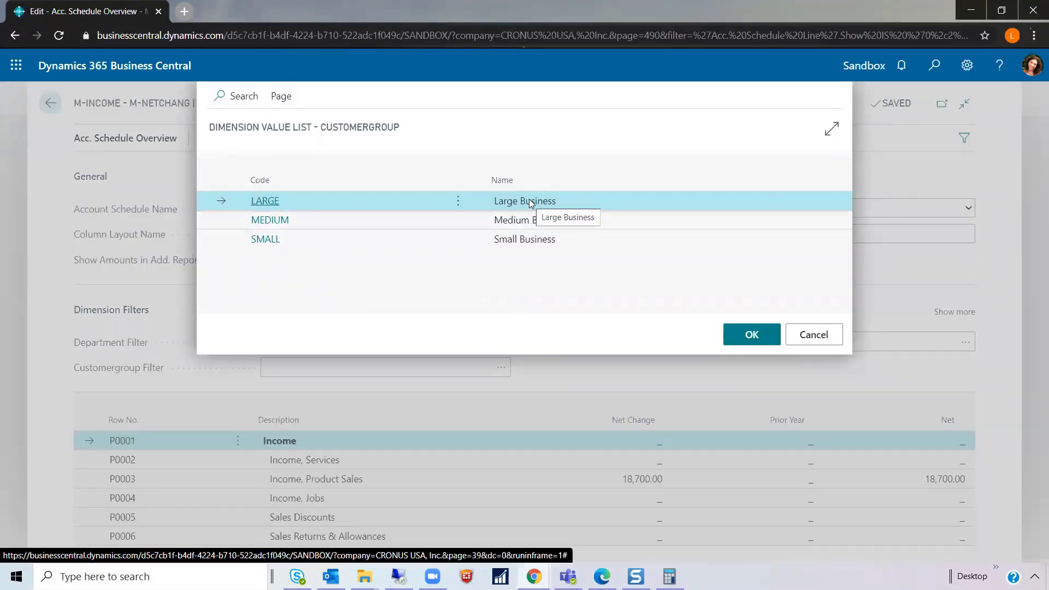
{"action": "left_click", "coordinate": [750, 334]}
{"action": "type", "text": "SALES"}
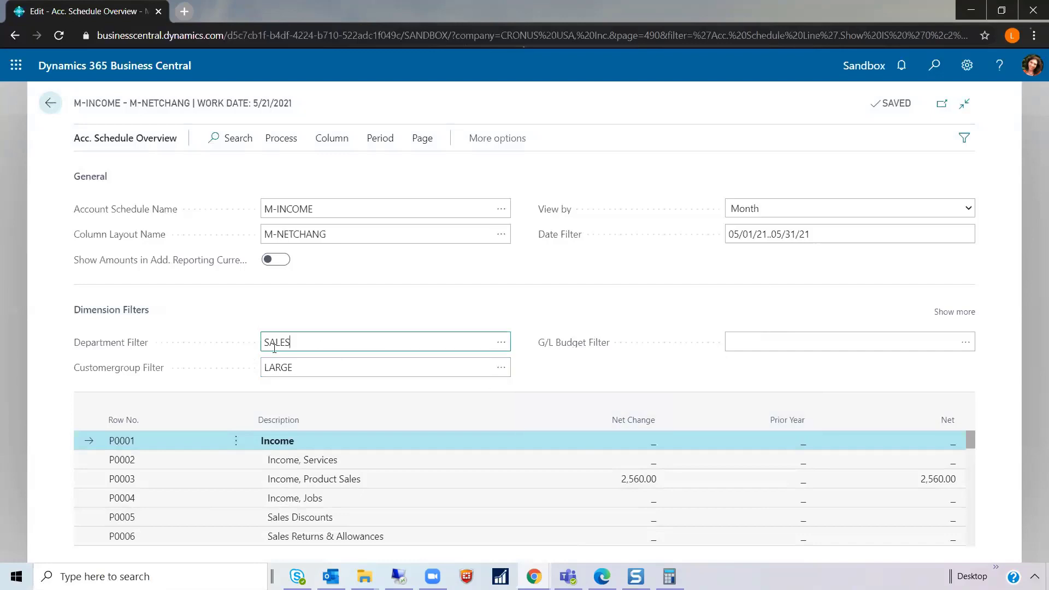
{"action": "left_click", "coordinate": [319, 345]}
{"action": "key", "text": "Delete"}
{"action": "key", "text": "Tab"}
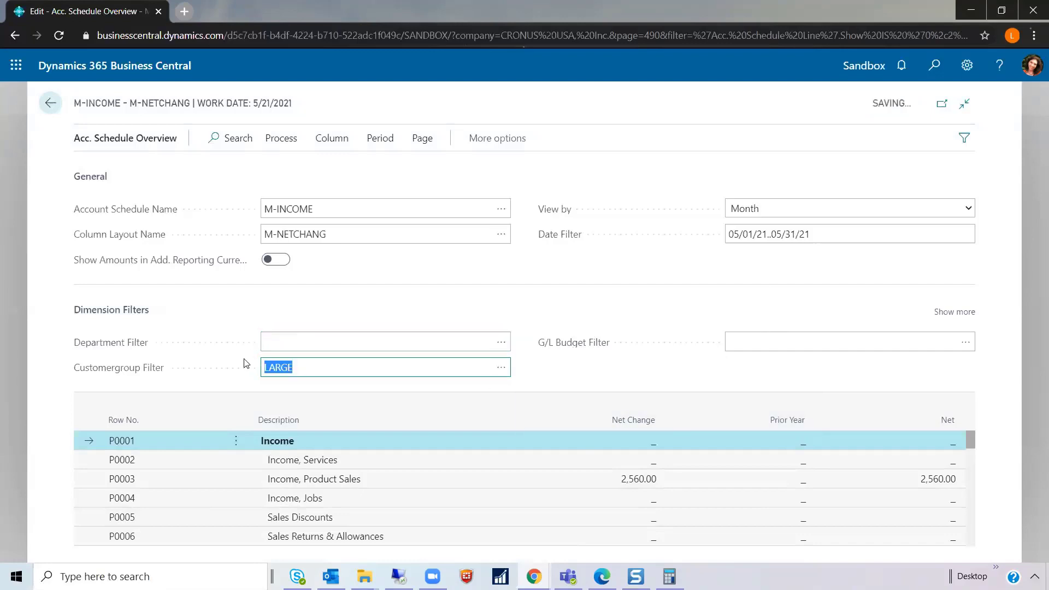
{"action": "key", "text": "Delete"}
{"action": "left_click", "coordinate": [651, 357]}
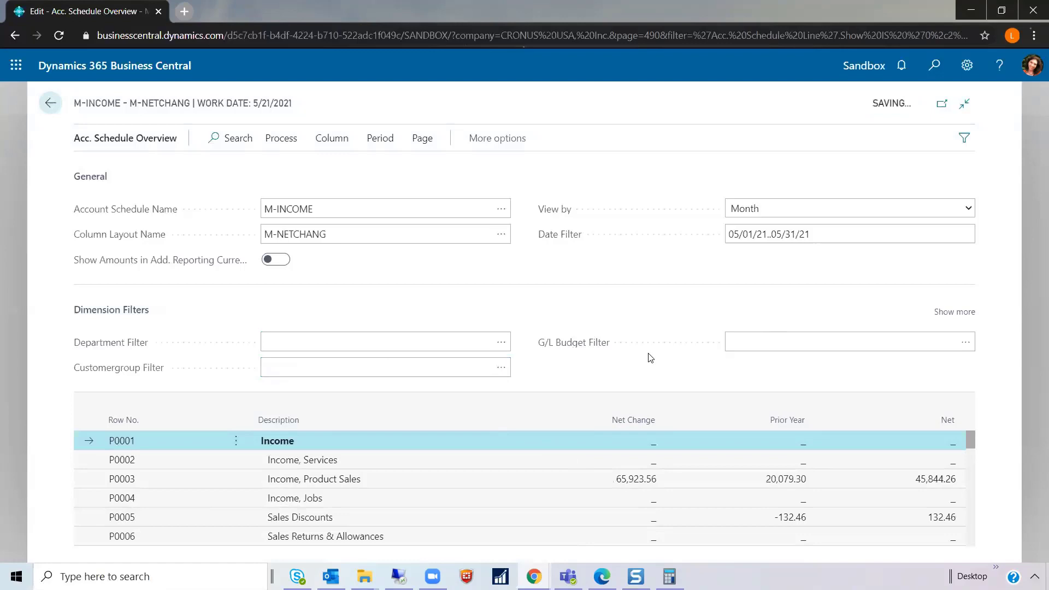
Drill from Income, Product Sales into its ledger entries and open account 40200's card.
{"action": "left_click", "coordinate": [639, 480]}
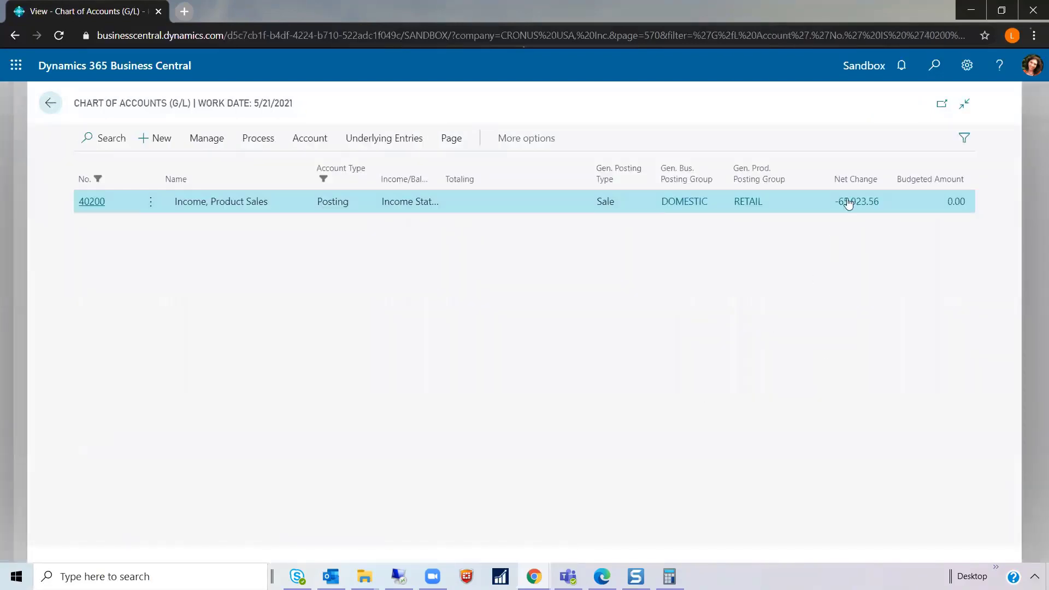
{"action": "left_click", "coordinate": [851, 202]}
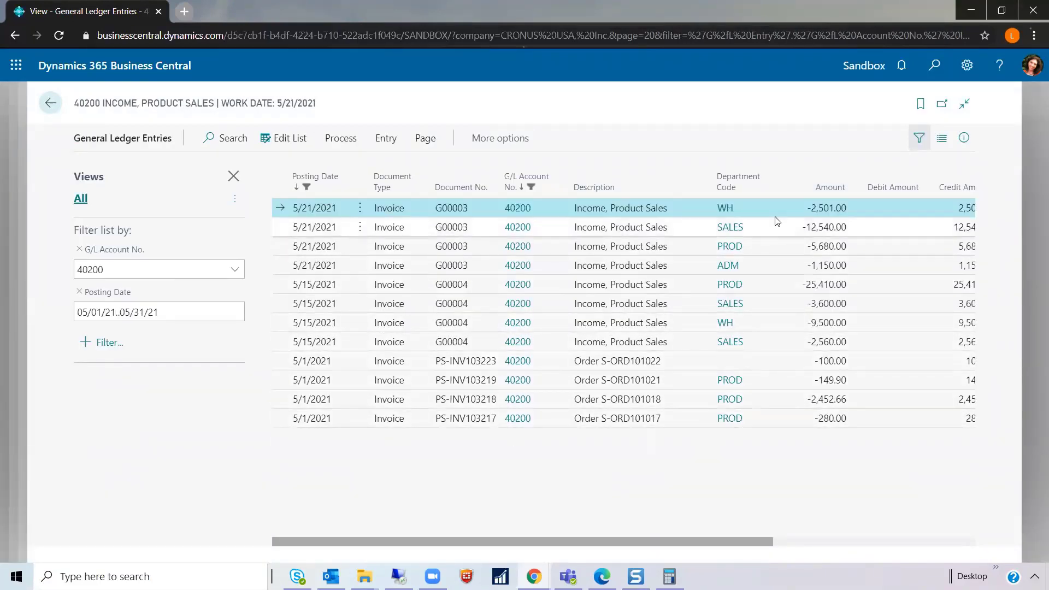
{"action": "left_click", "coordinate": [775, 365]}
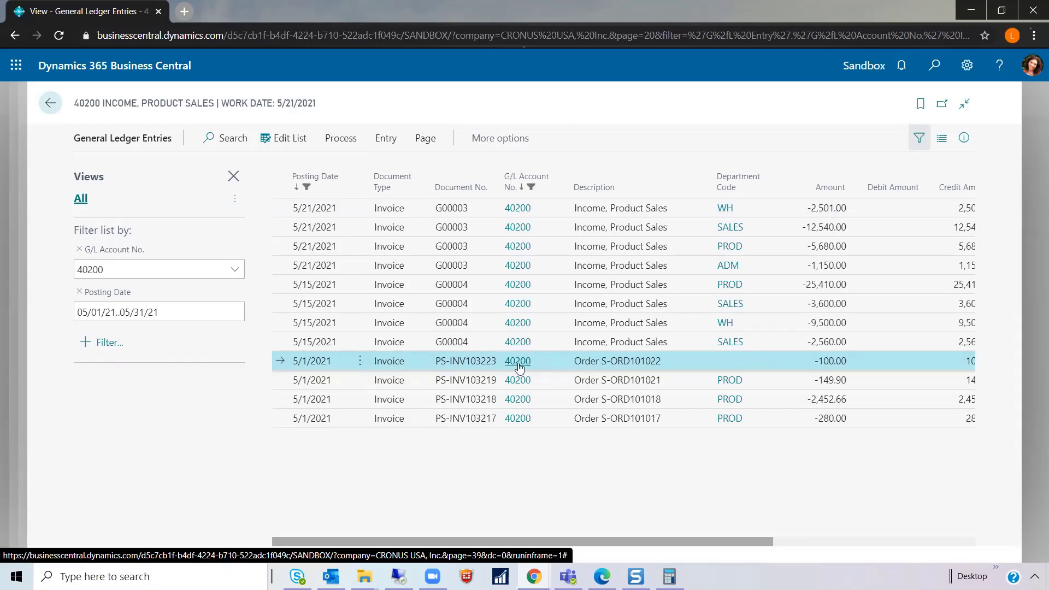
{"action": "mouse_move", "coordinate": [517, 361]}
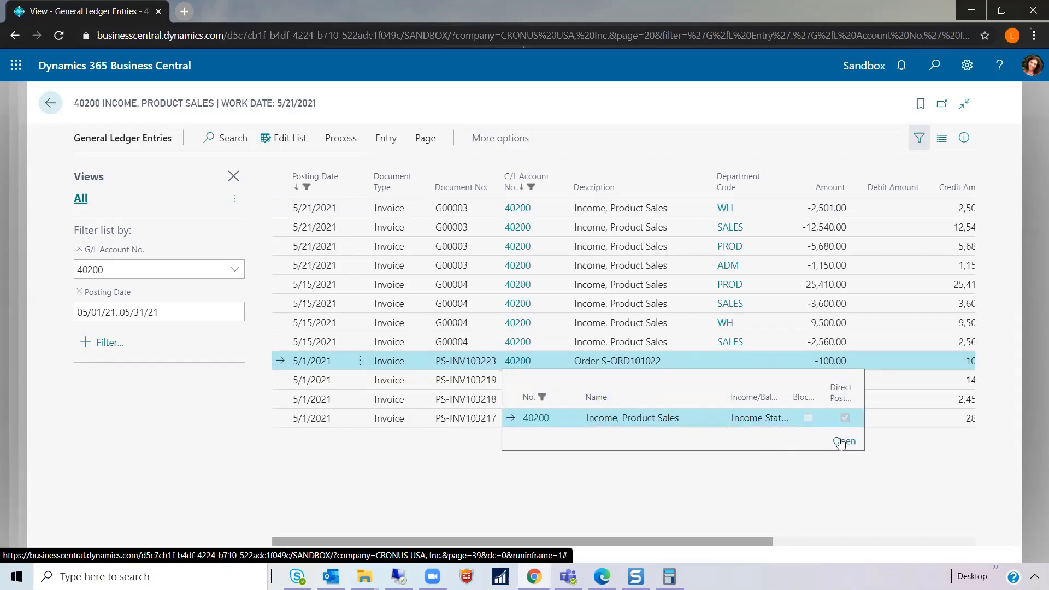
{"action": "left_click", "coordinate": [843, 442]}
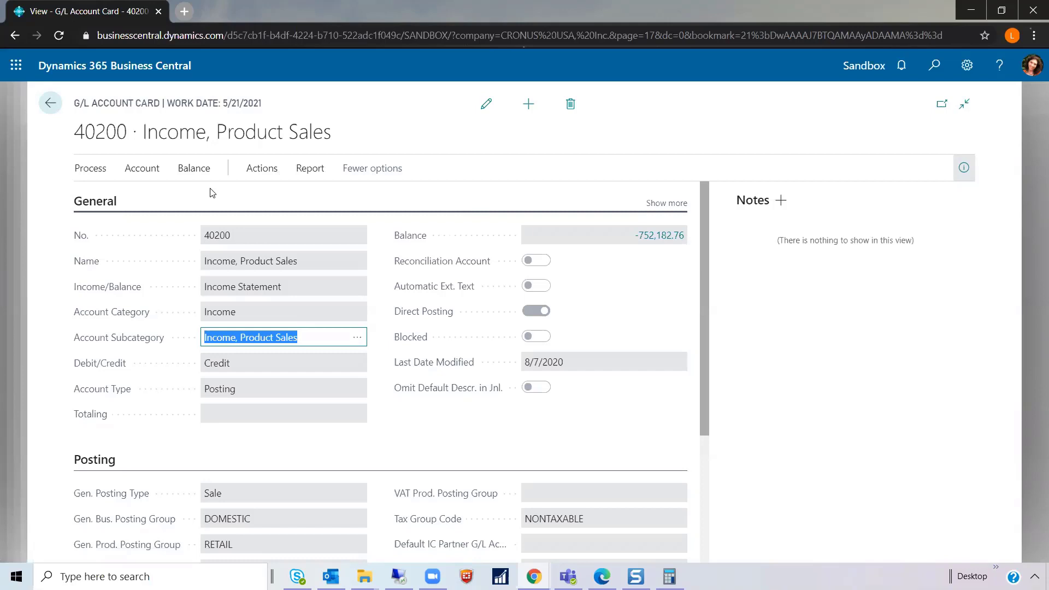
Add a Code Mandatory DEPARTMENT default dimension to account 40200, then view its ledger entries.
{"action": "left_click", "coordinate": [144, 170]}
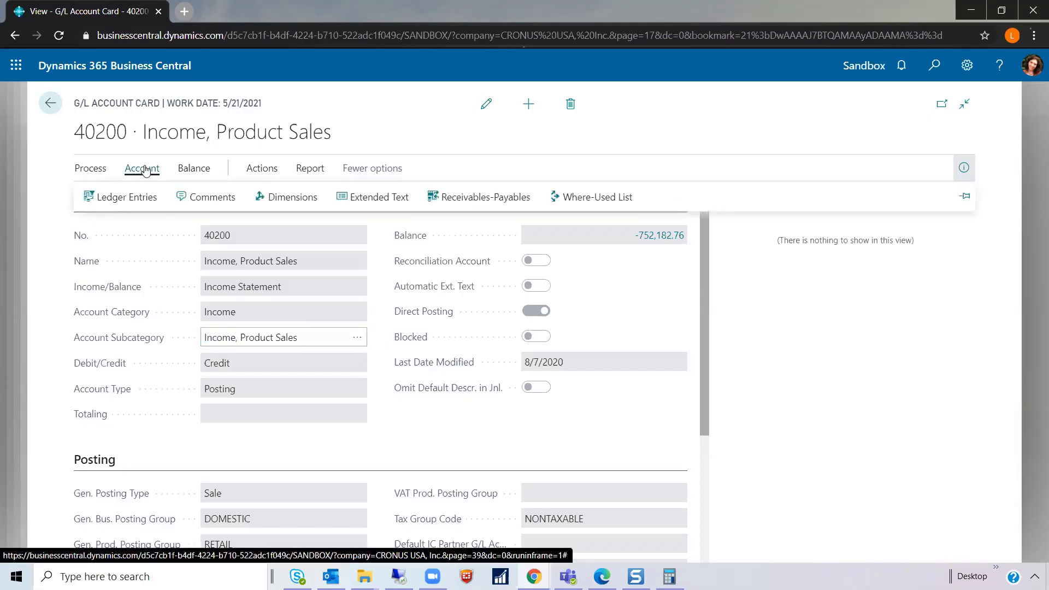
{"action": "left_click", "coordinate": [291, 198]}
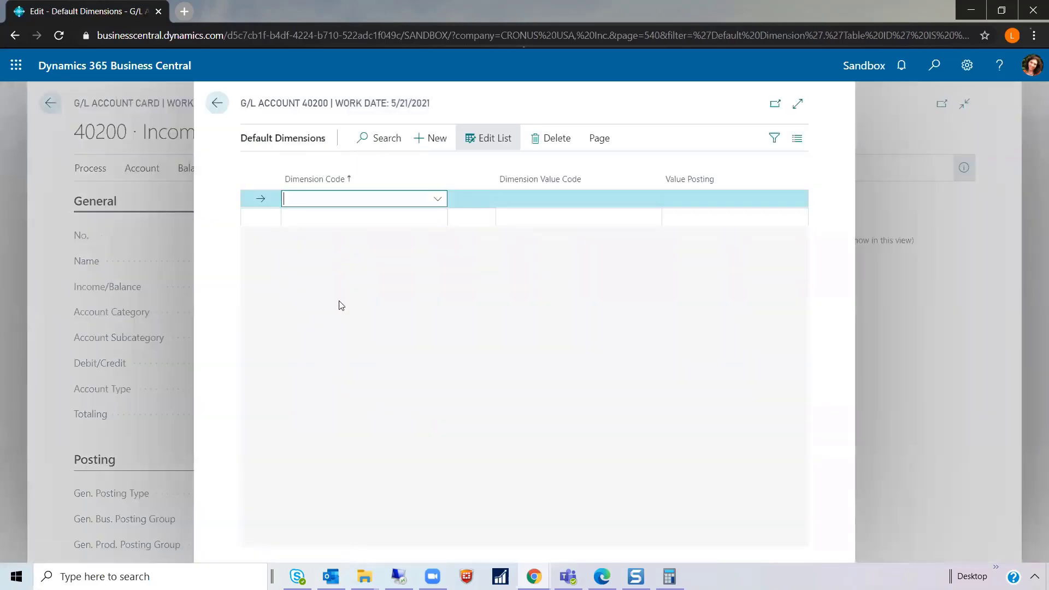
{"action": "left_click", "coordinate": [439, 199]}
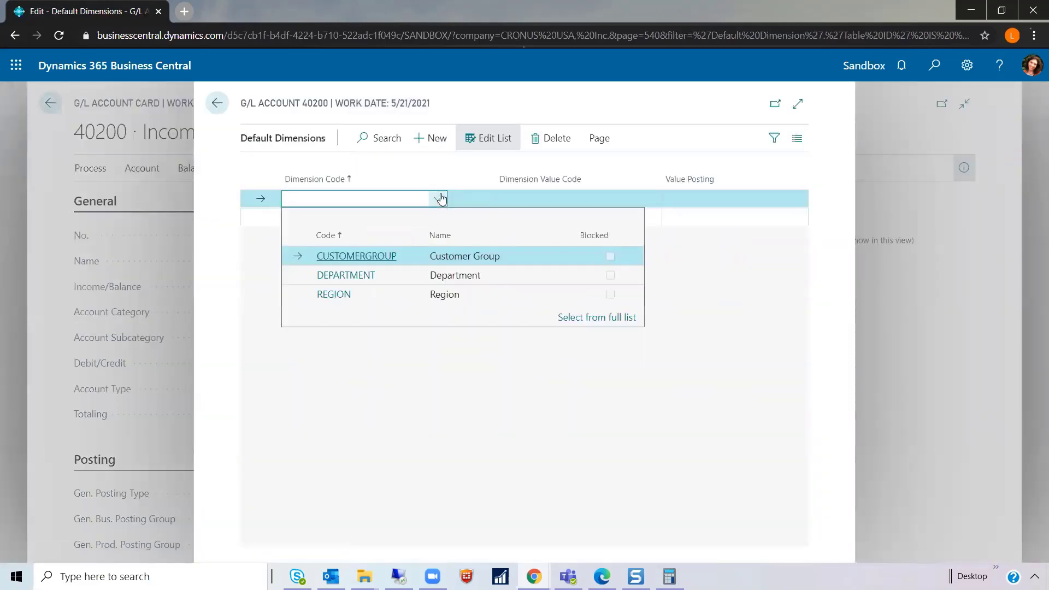
{"action": "left_click", "coordinate": [398, 277]}
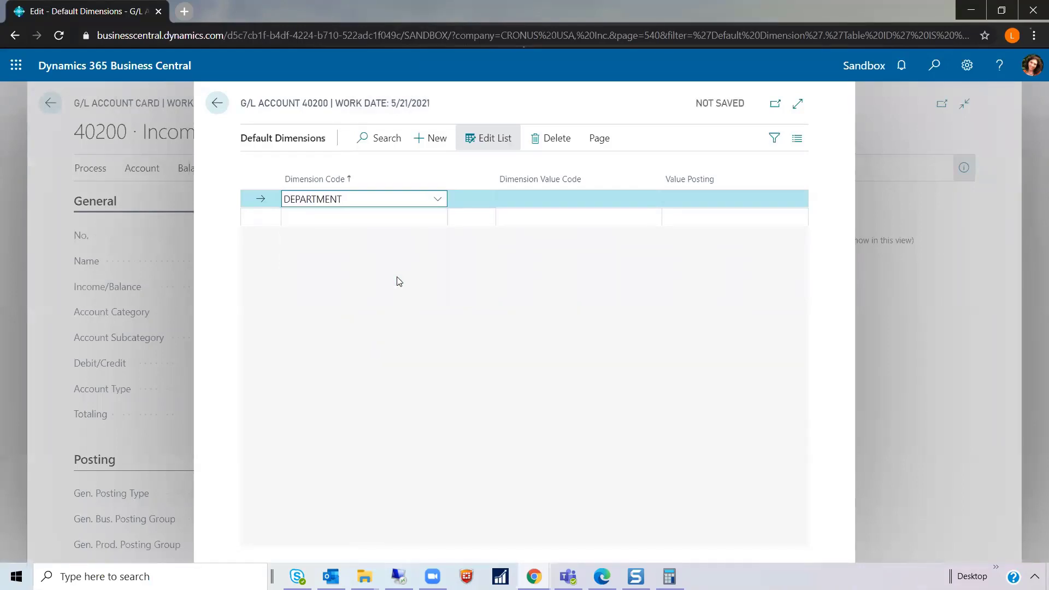
{"action": "left_click", "coordinate": [787, 195]}
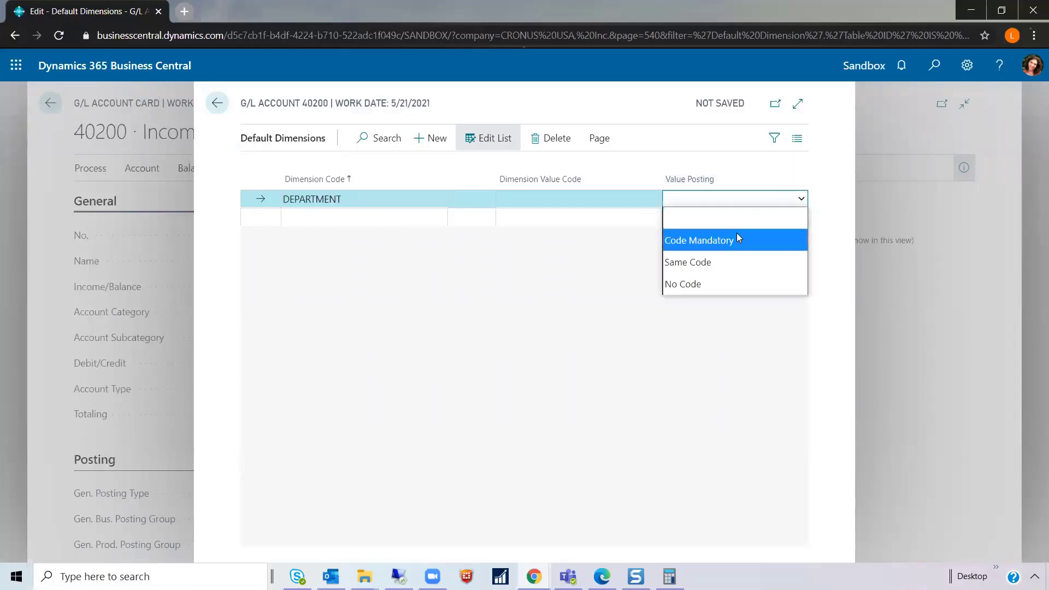
{"action": "left_click", "coordinate": [733, 242]}
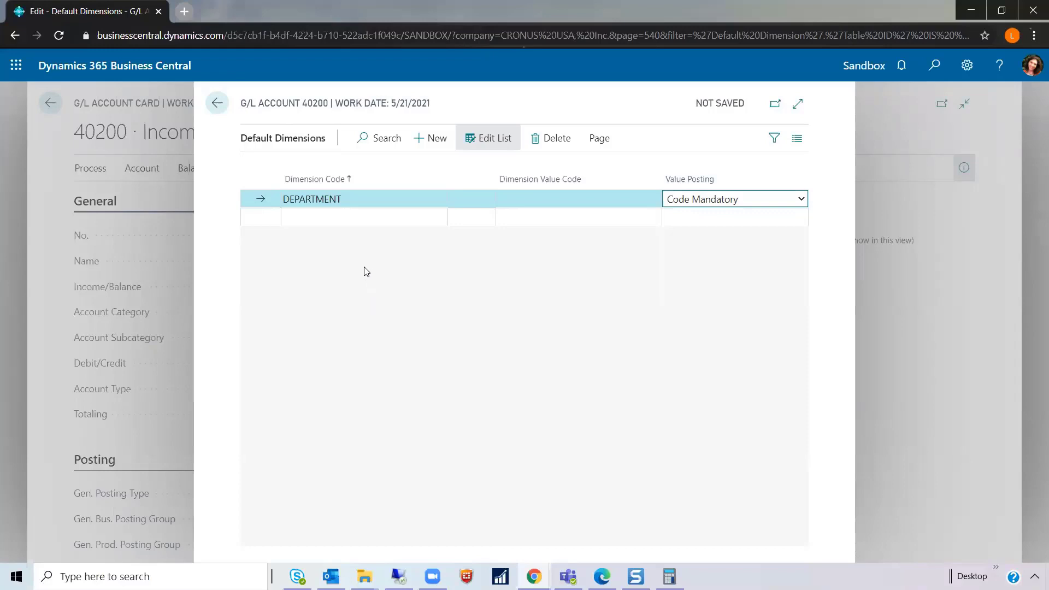
{"action": "key", "text": "Return"}
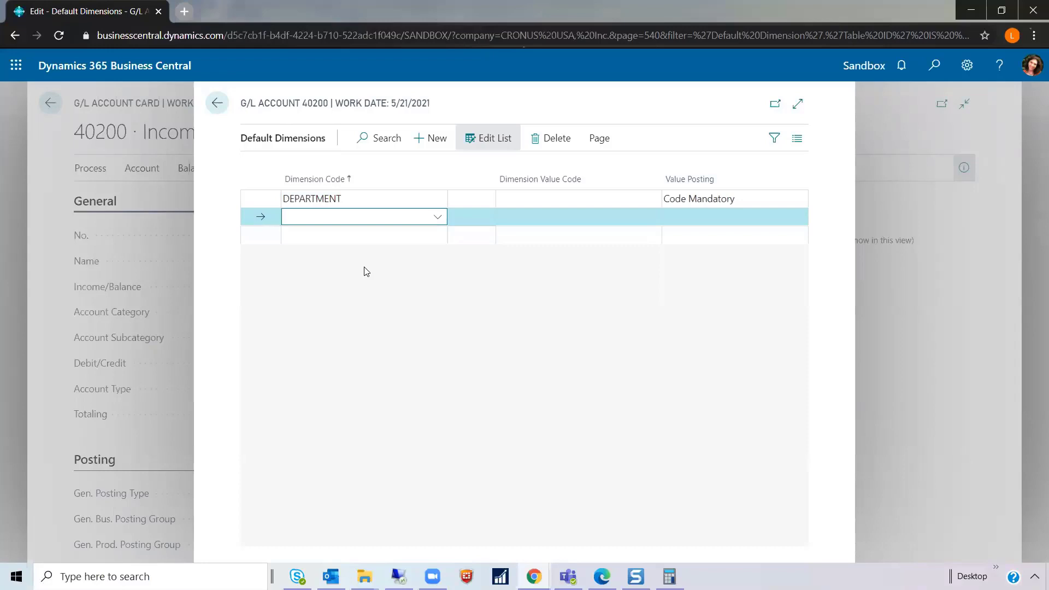
{"action": "key", "text": "Escape"}
{"action": "key", "text": "ctrl+F7"}
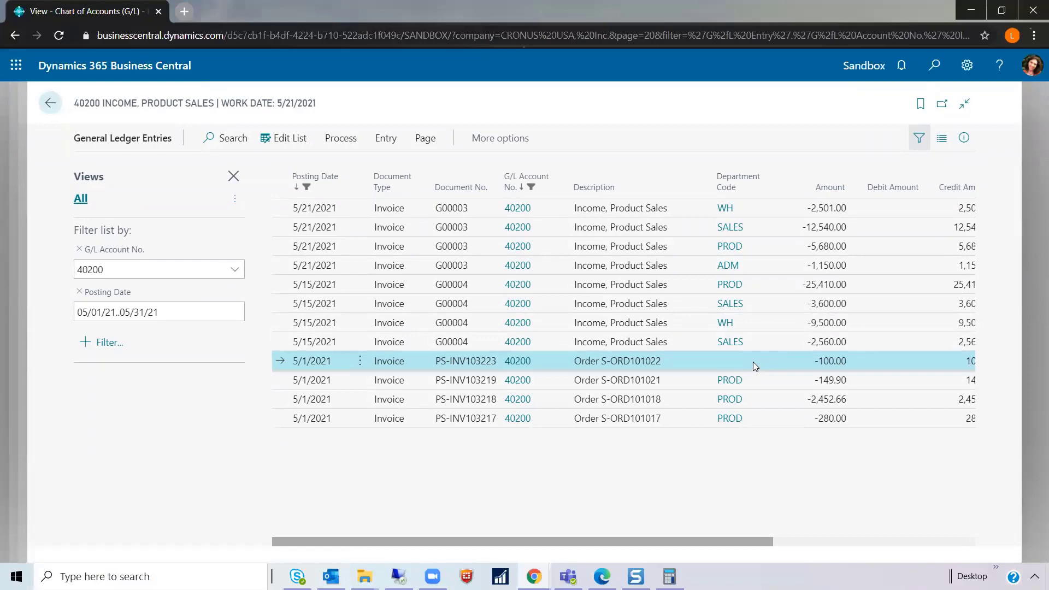
Close the ledger entries and overview pages to get back to Account Schedules.
{"action": "key", "text": "Escape"}
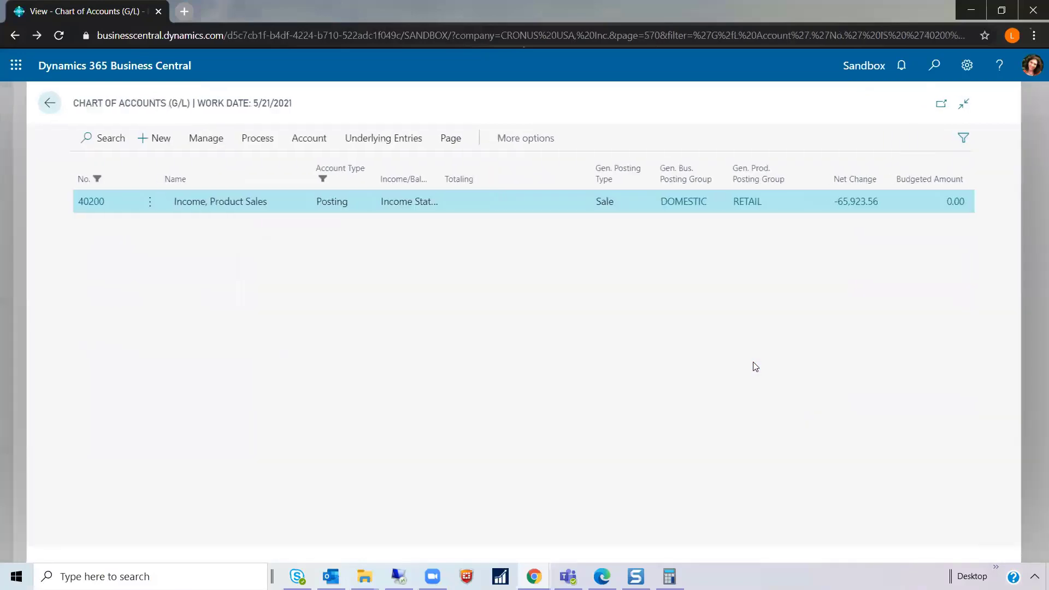
{"action": "key", "text": "Escape"}
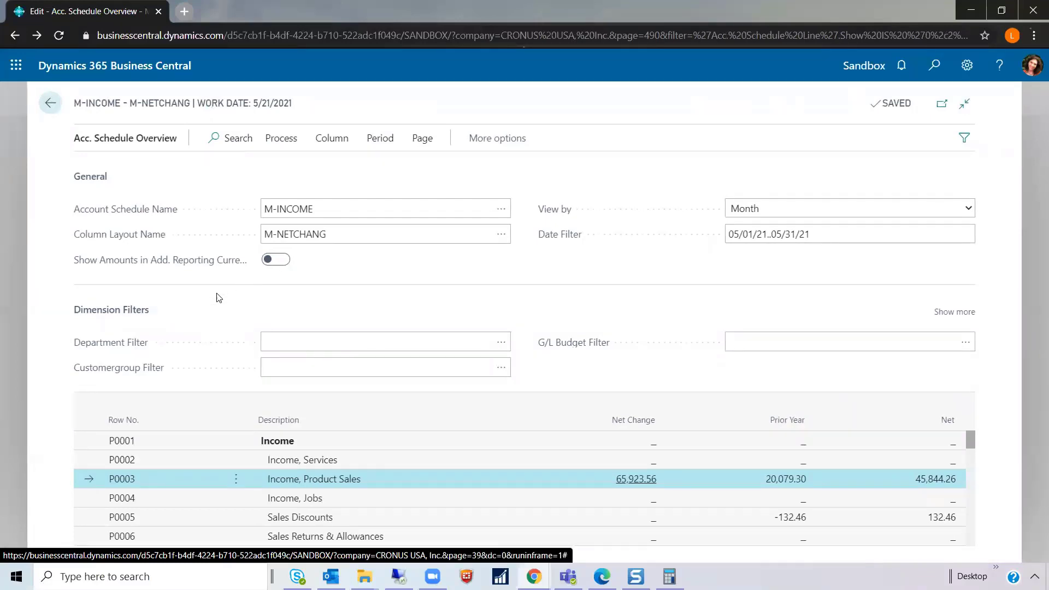
{"action": "key", "text": "Escape"}
{"action": "key", "text": "Escape"}
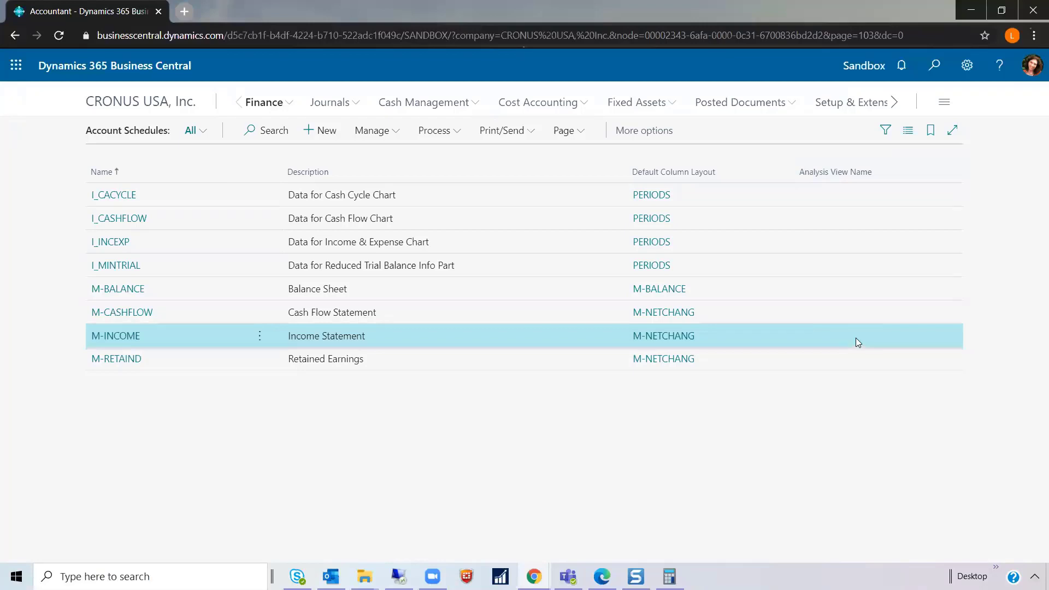
Review the ALL DIMS analysis view and assign it to M-INCOME in the editable list.
{"action": "left_click", "coordinate": [372, 132]}
{"action": "left_click", "coordinate": [387, 155]}
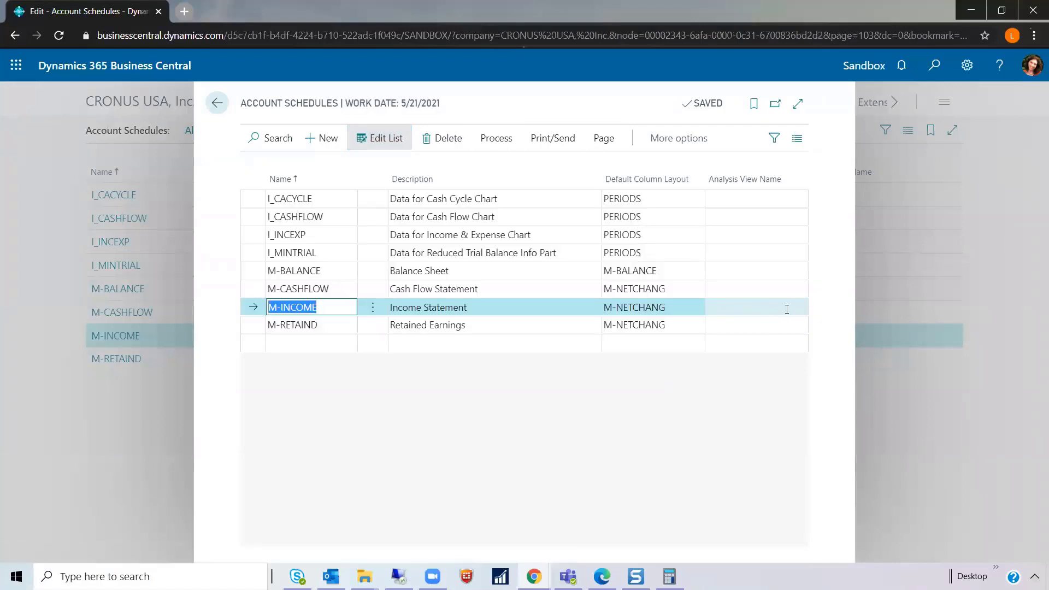
{"action": "left_click", "coordinate": [794, 306]}
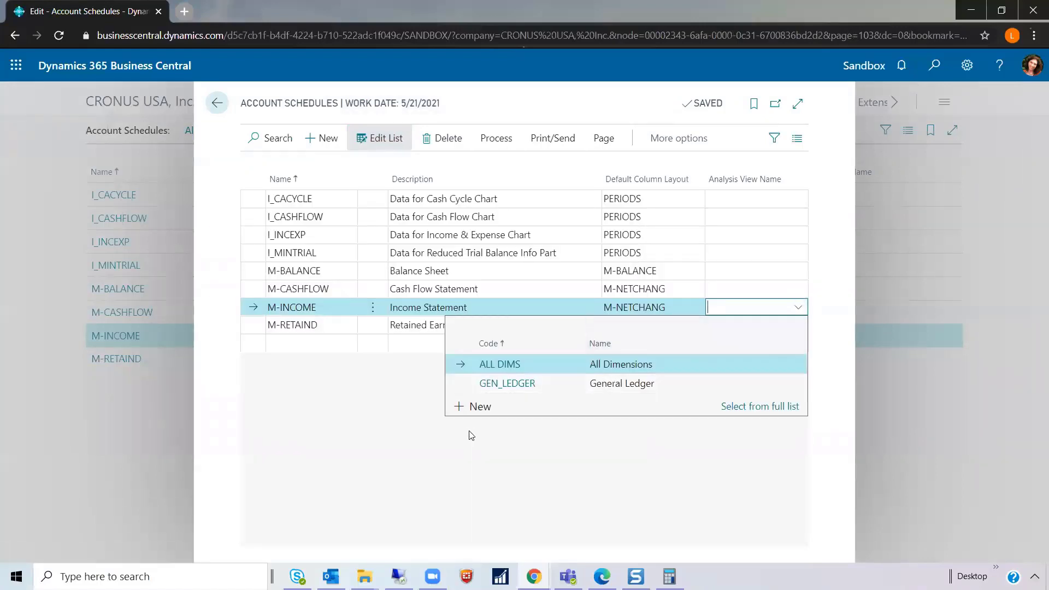
{"action": "left_click", "coordinate": [757, 407]}
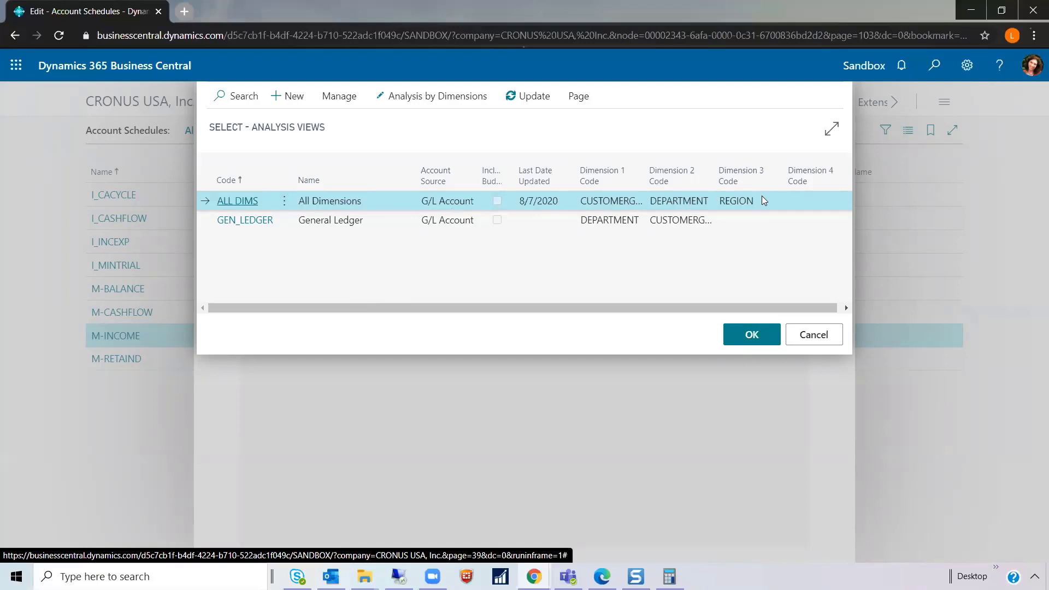
{"action": "left_click", "coordinate": [338, 96]}
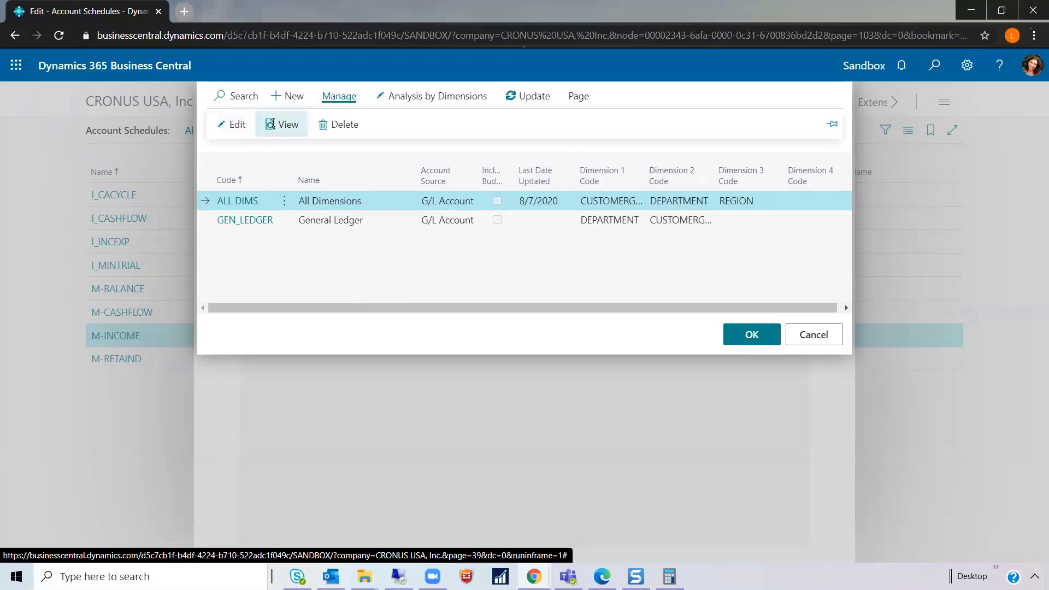
{"action": "left_click", "coordinate": [279, 125]}
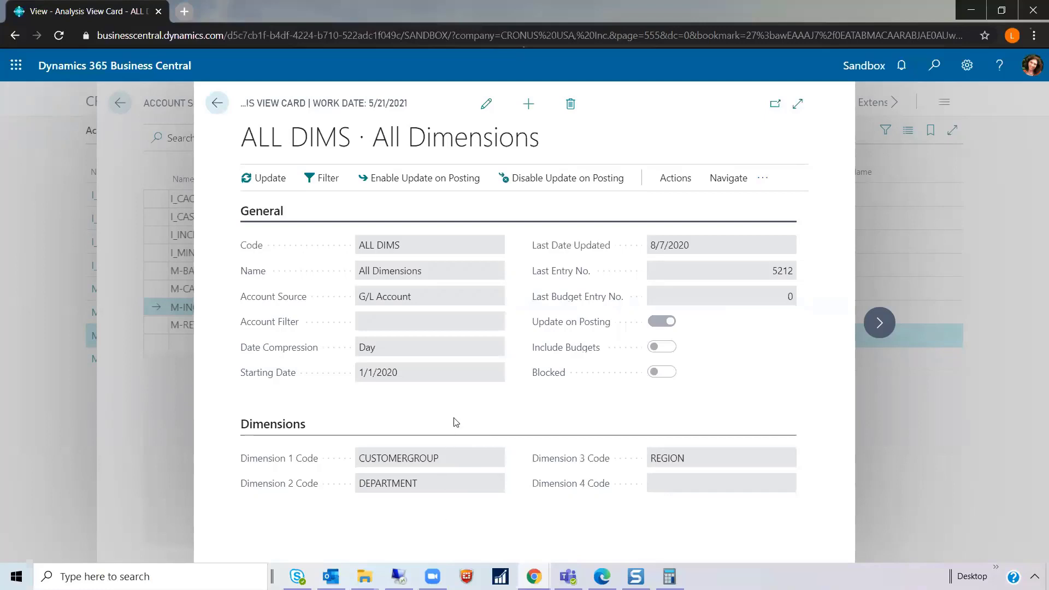
{"action": "key", "text": "Escape"}
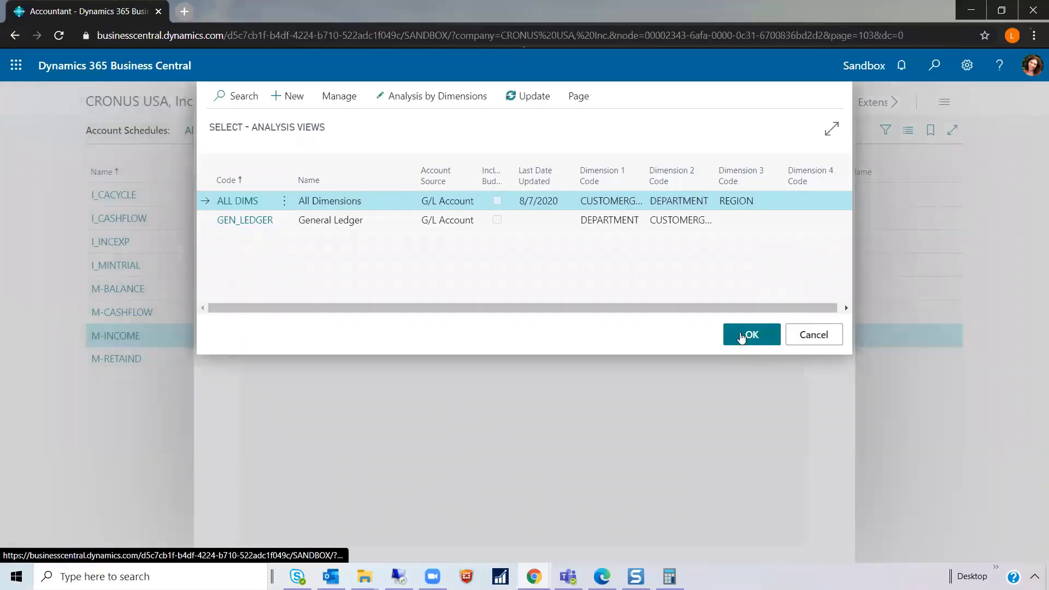
{"action": "left_click", "coordinate": [742, 336]}
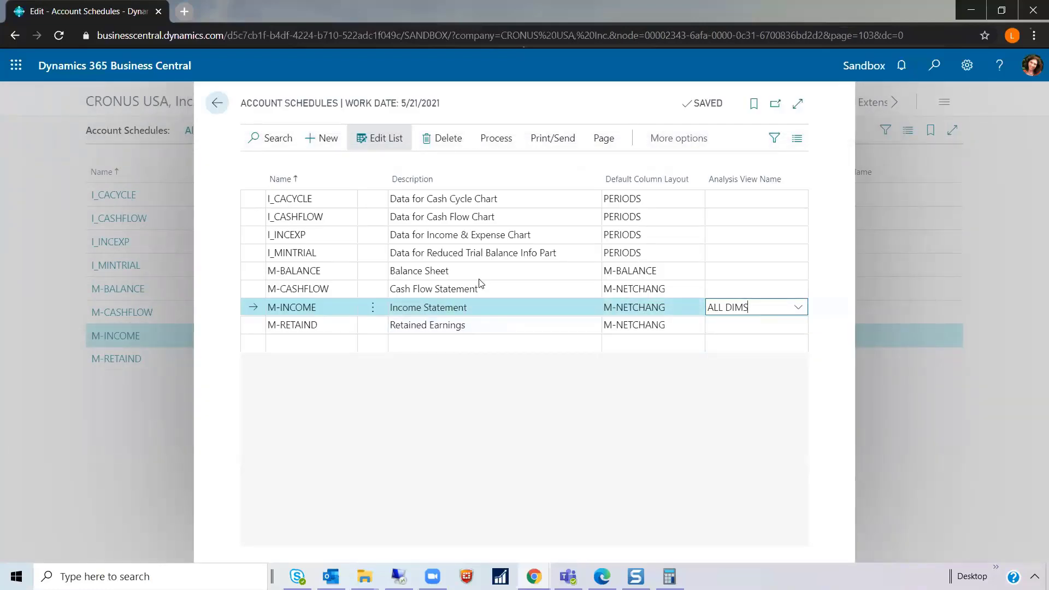
{"action": "left_click", "coordinate": [496, 139]}
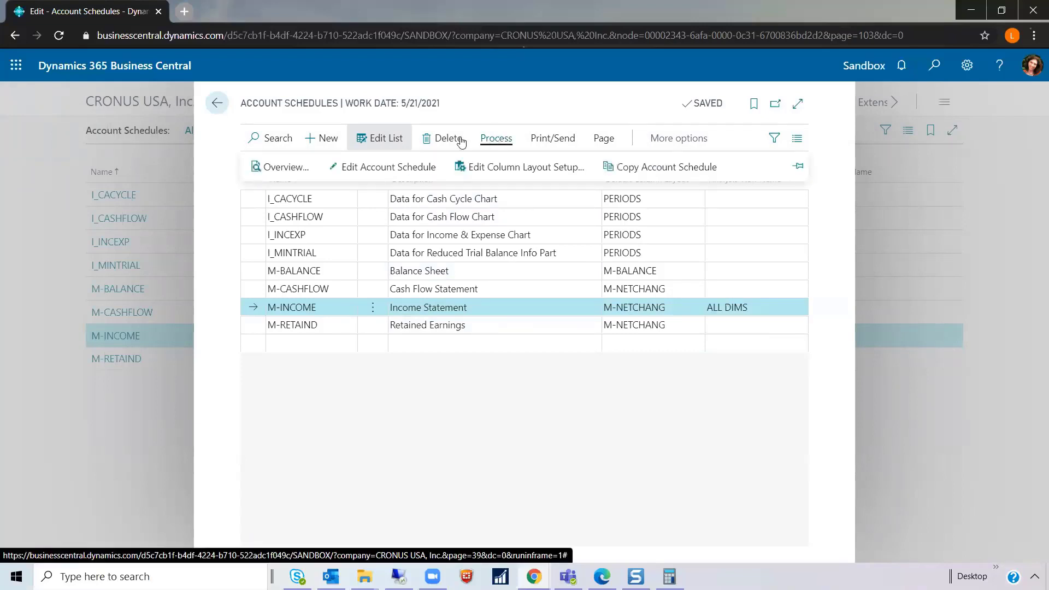
Check that the M-INCOME overview now offers a Region filter, then return to the list.
{"action": "left_click", "coordinate": [280, 167]}
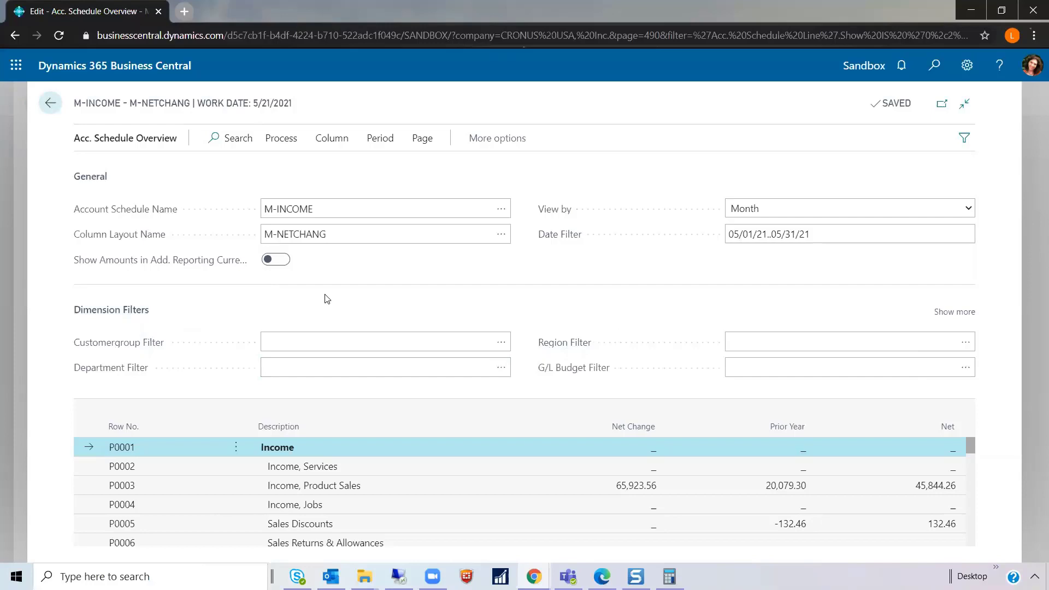
{"action": "key", "text": "Escape"}
{"action": "key", "text": "Escape"}
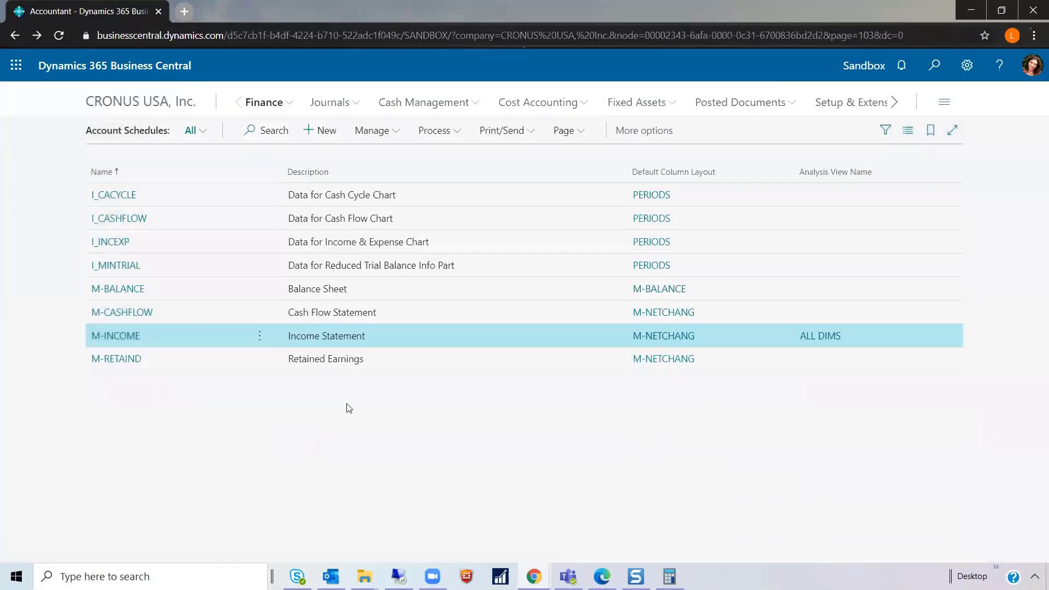